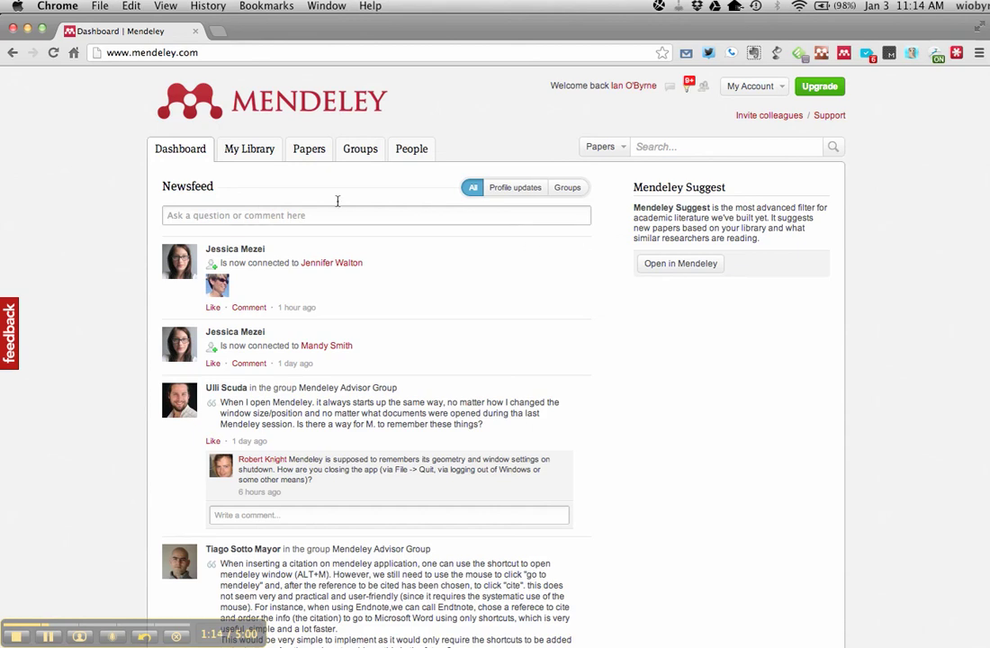
Browse the My Library, Papers and Groups pages, ending back on the paper catalog.
scroll(302, 382, "down", 5)
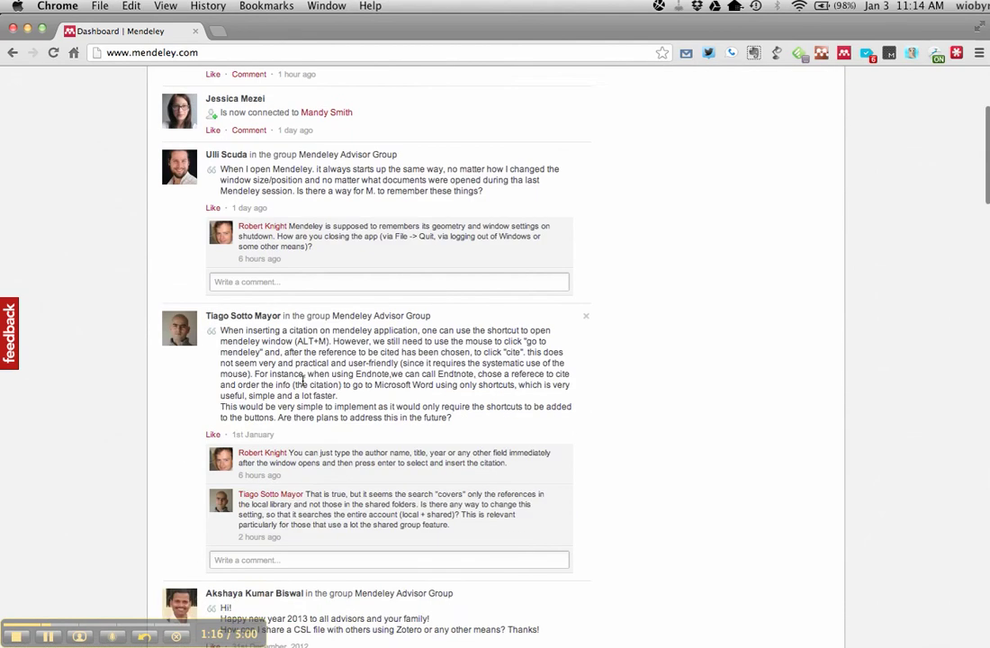
scroll(303, 383, "up", 5)
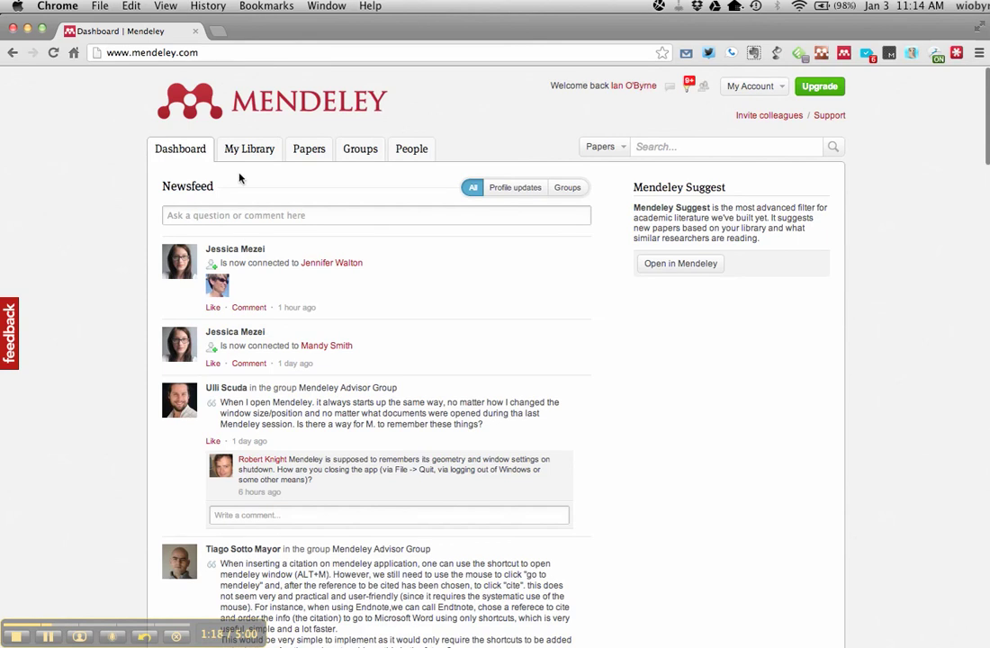
left_click(257, 153)
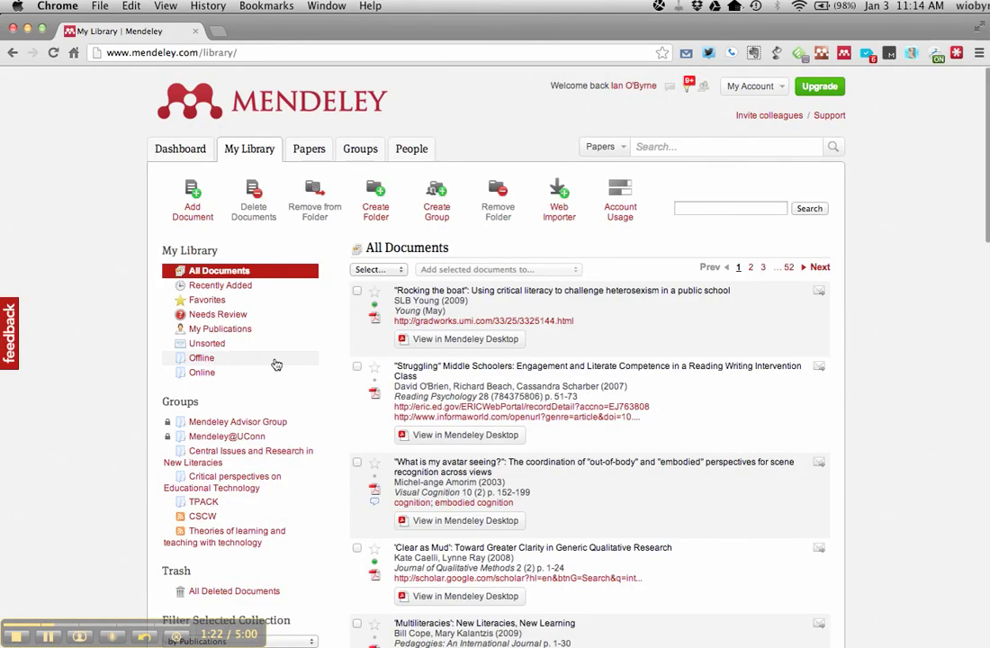
left_click(309, 155)
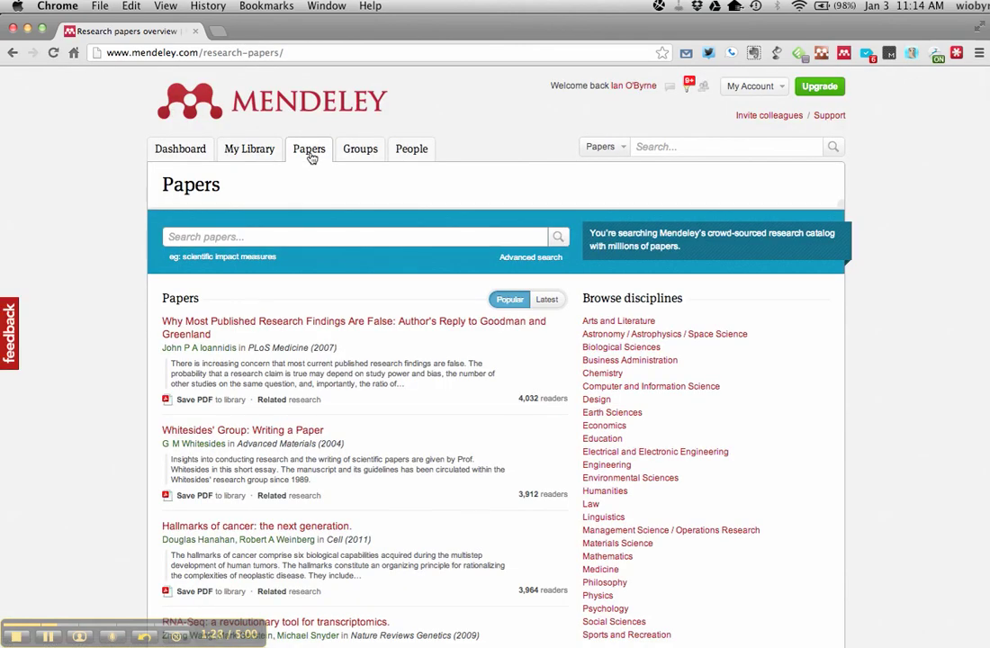
left_click(351, 154)
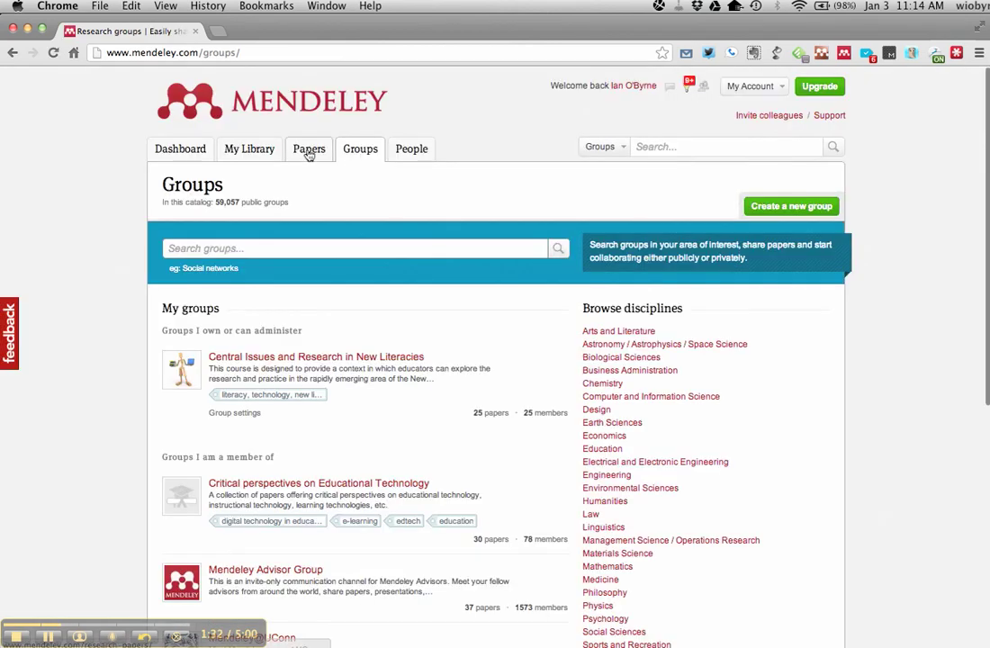
left_click(311, 151)
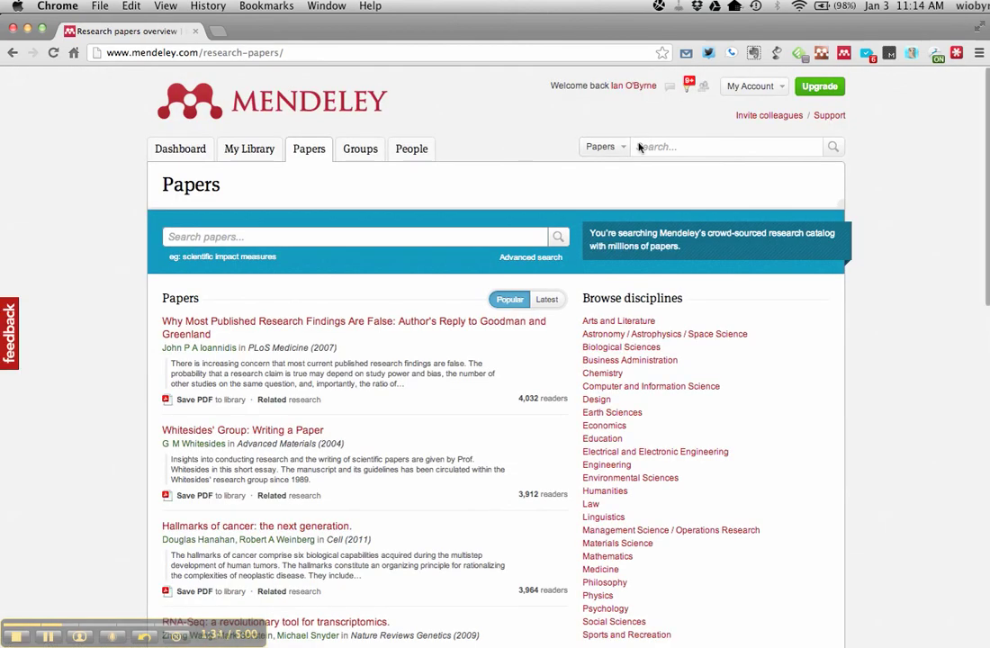
Search the papers for 'reading comprehension' and scroll through the 129,261 results.
left_click(648, 146)
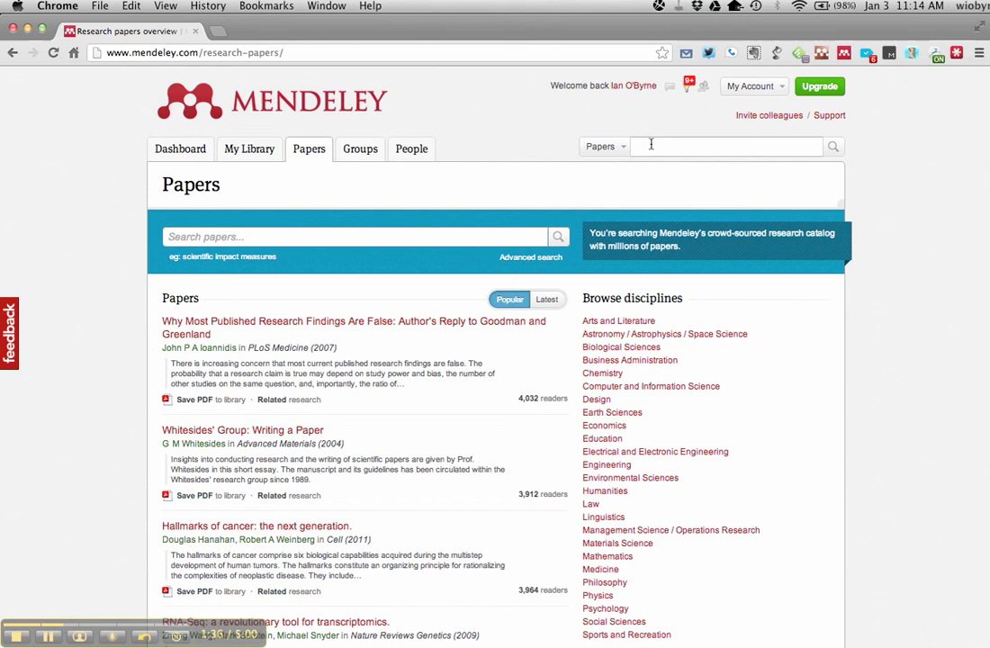
type("reading compre")
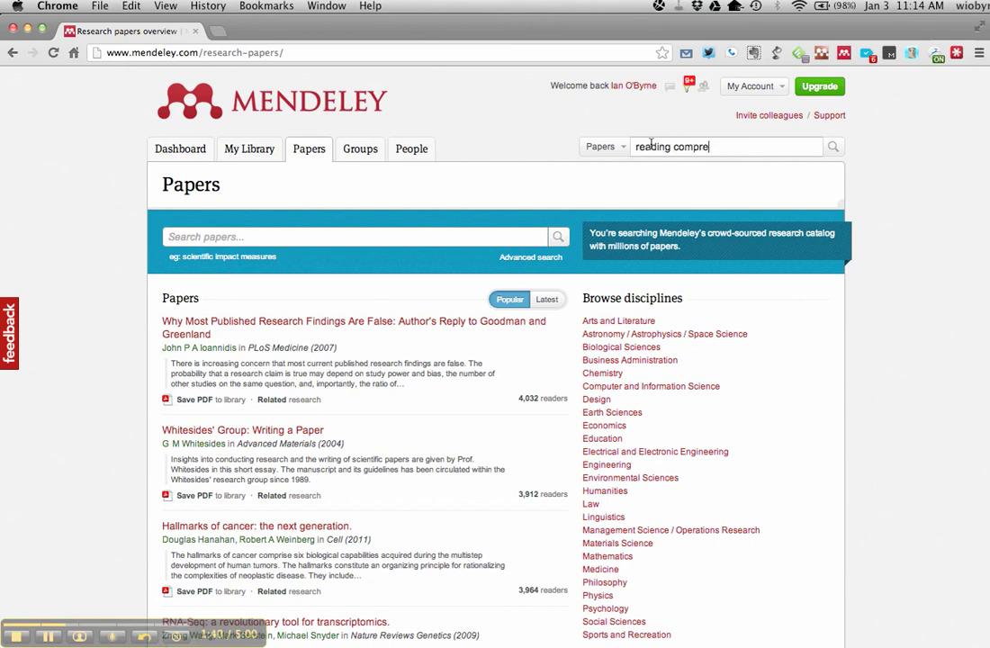
type("hension")
key("Return")
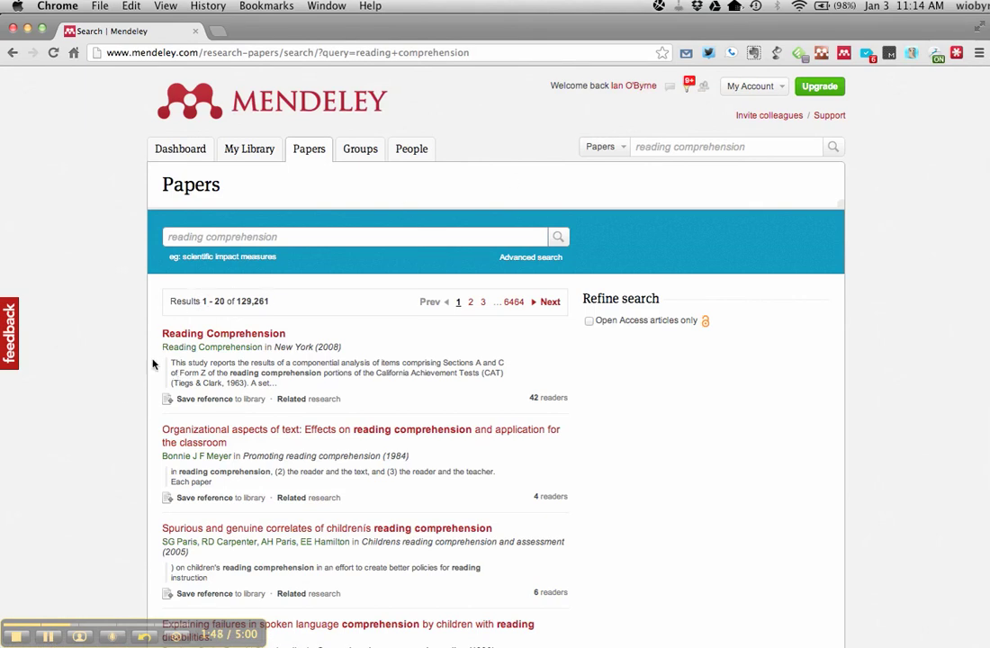
scroll(99, 428, "down", 5)
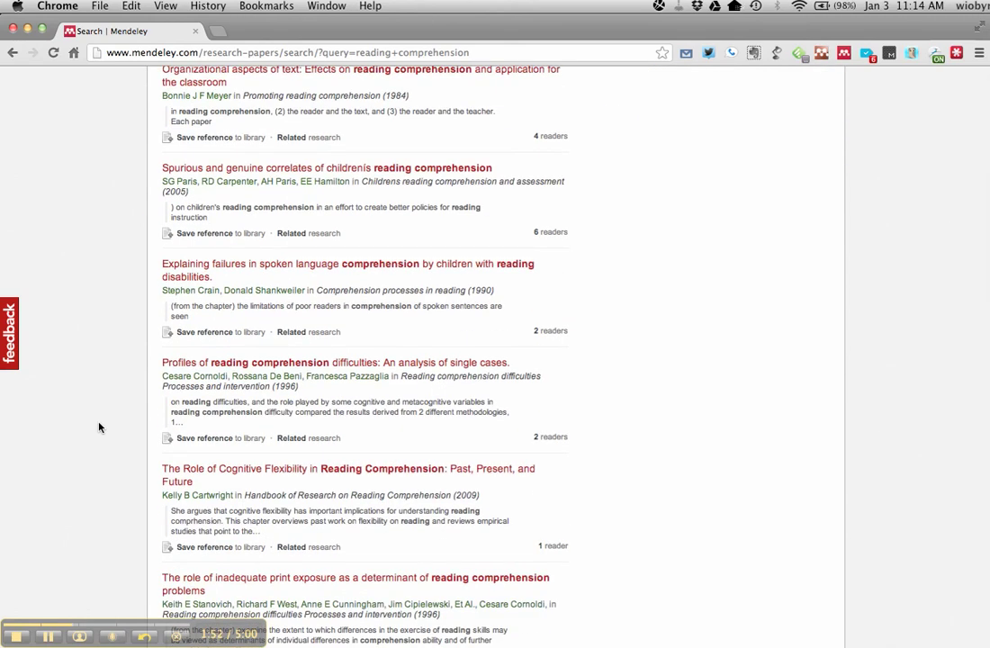
scroll(99, 428, "down", 3)
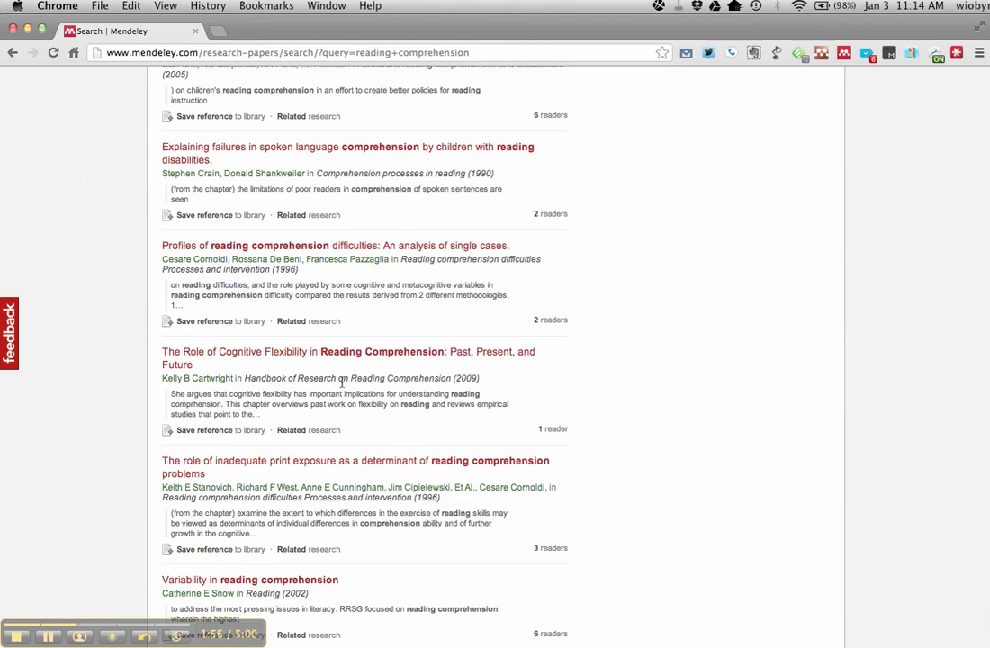
left_click(255, 360)
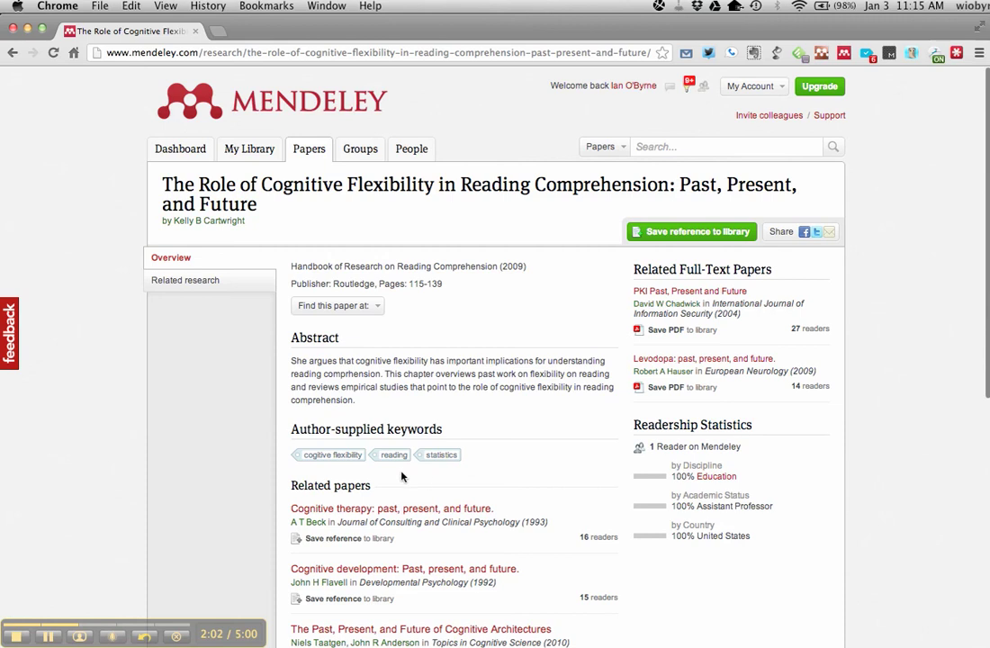
scroll(441, 432, "down", 5)
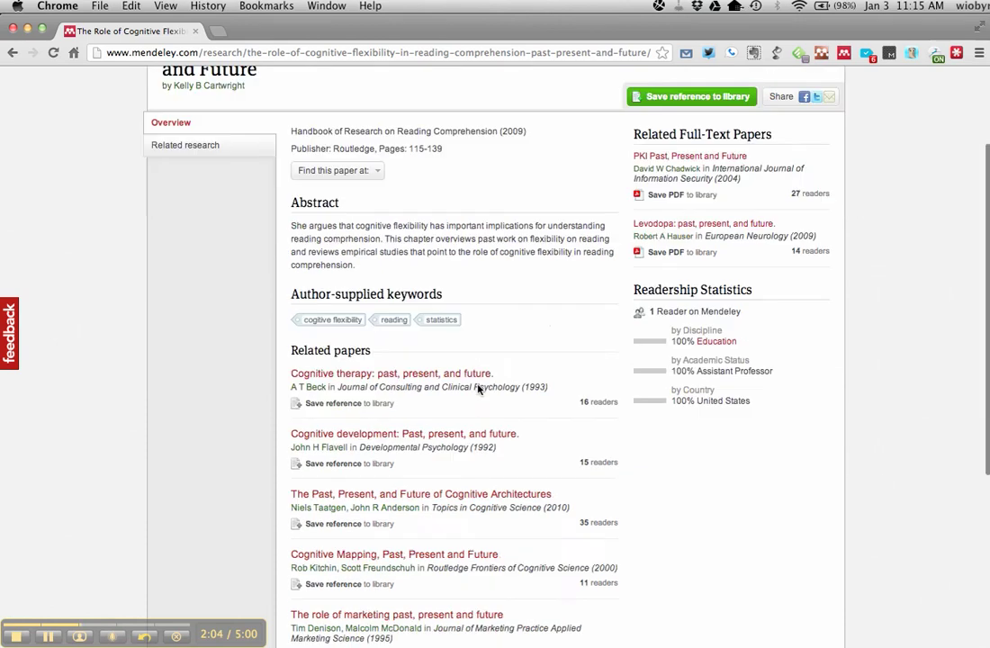
scroll(477, 389, "up", 5)
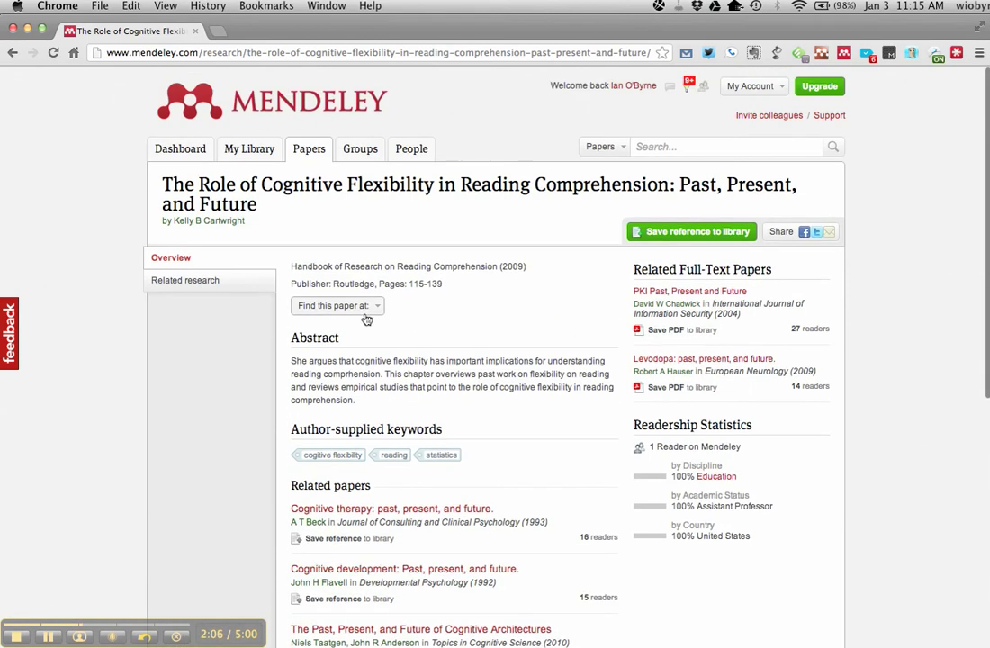
left_click(358, 307)
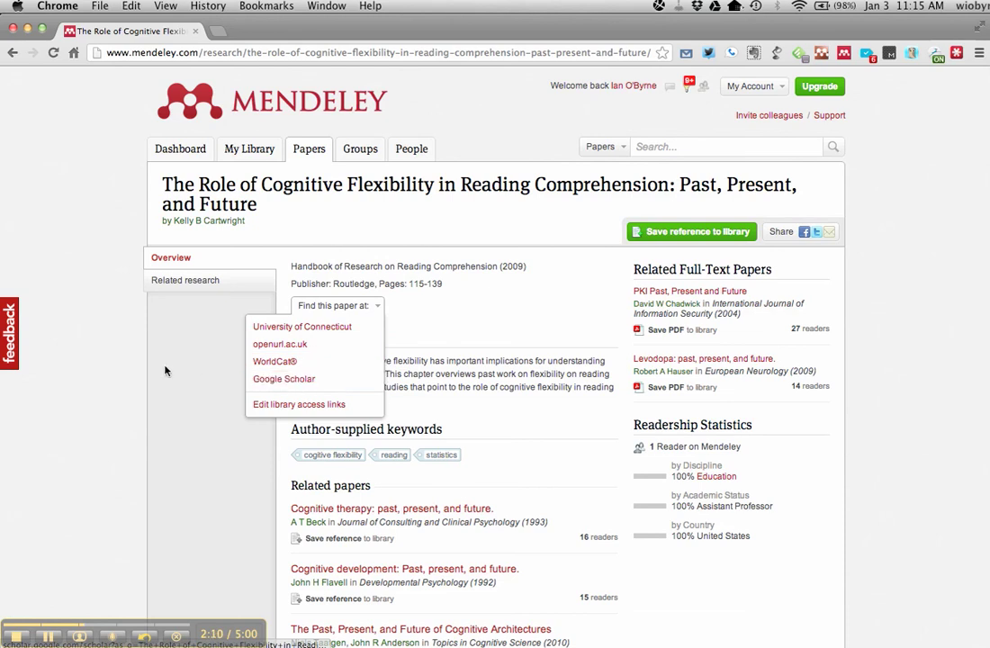
left_click(11, 52)
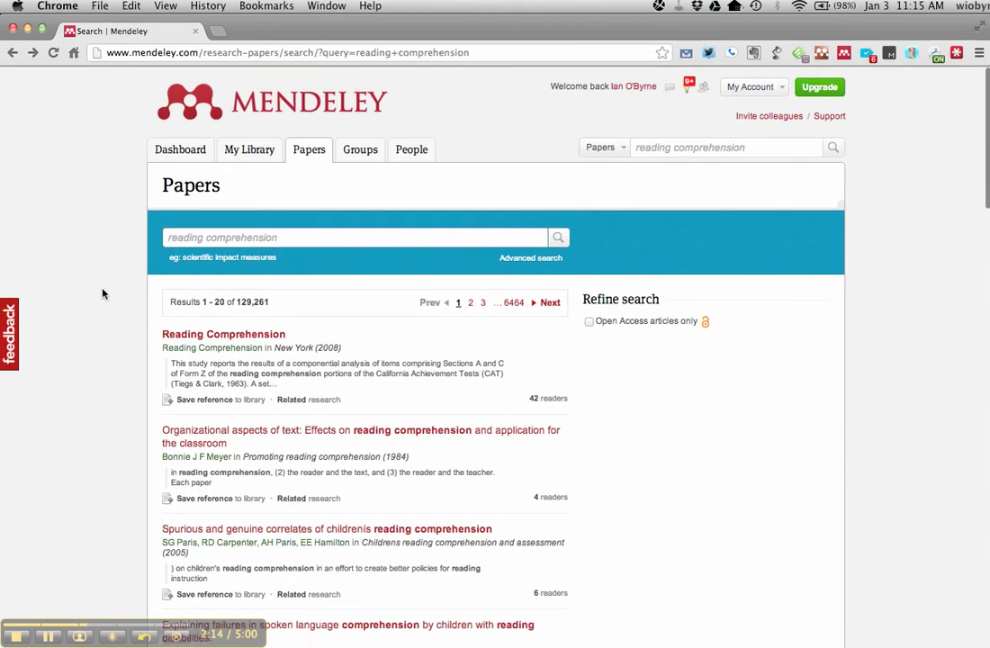
left_click(653, 146)
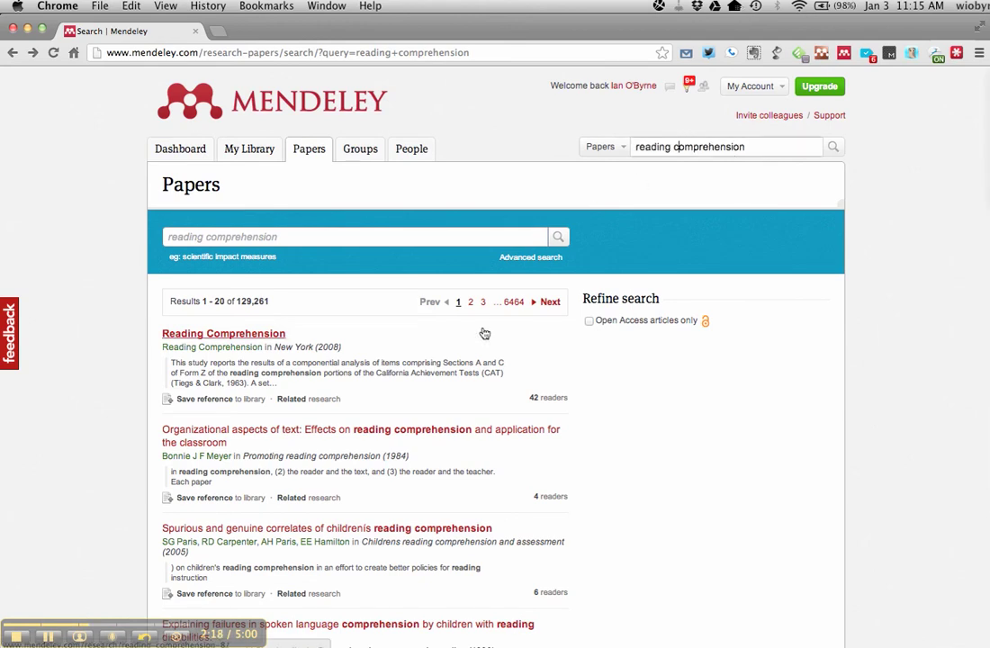
Switch the search to Groups and run the 'reading comprehension' search.
left_click(620, 150)
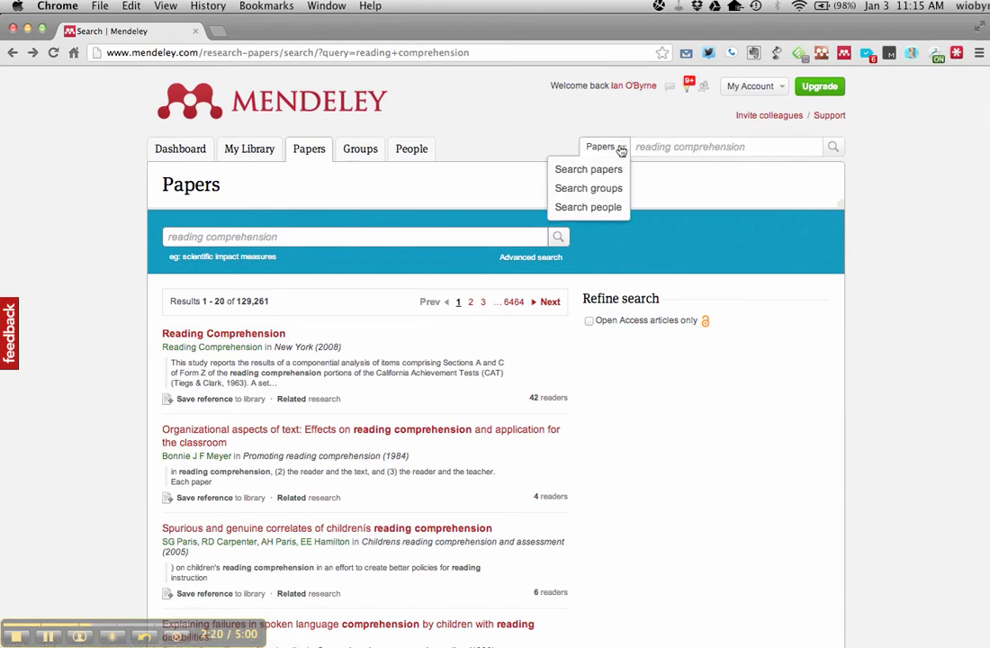
left_click(607, 193)
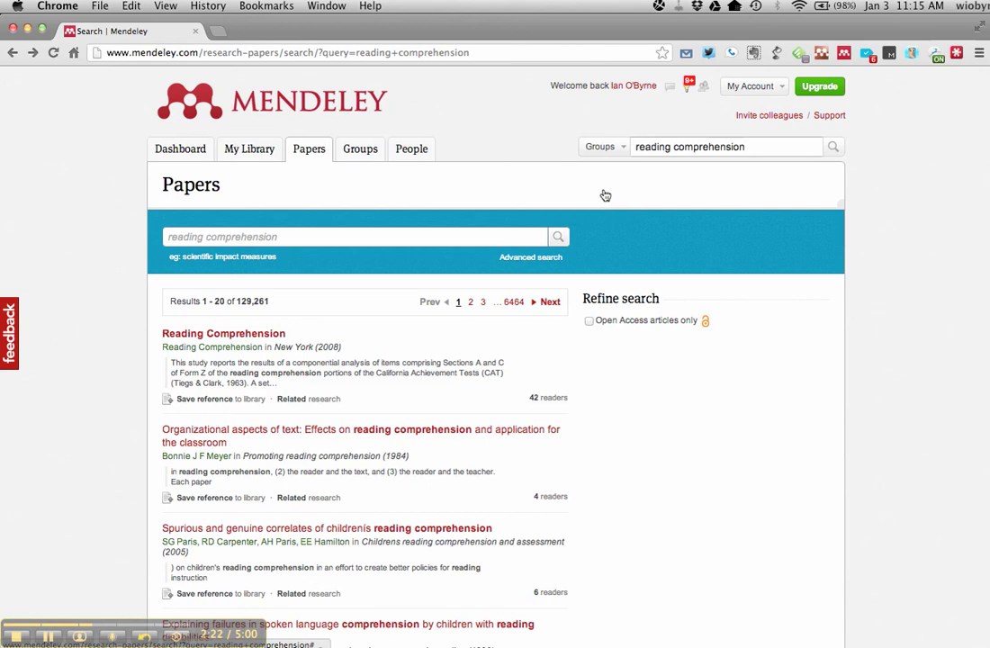
left_click(833, 148)
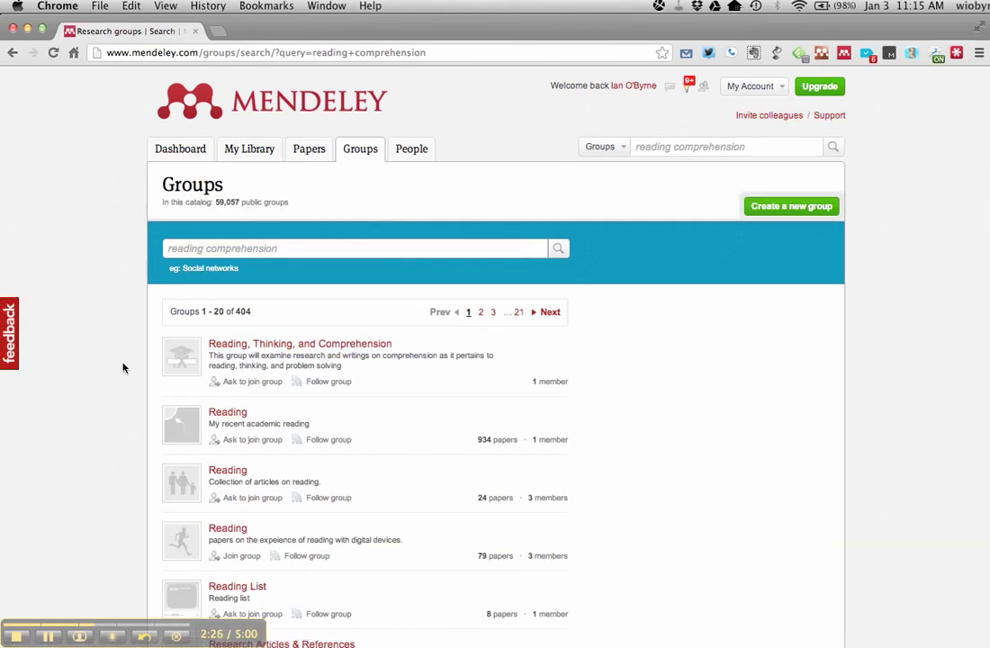
scroll(123, 367, "down", 3)
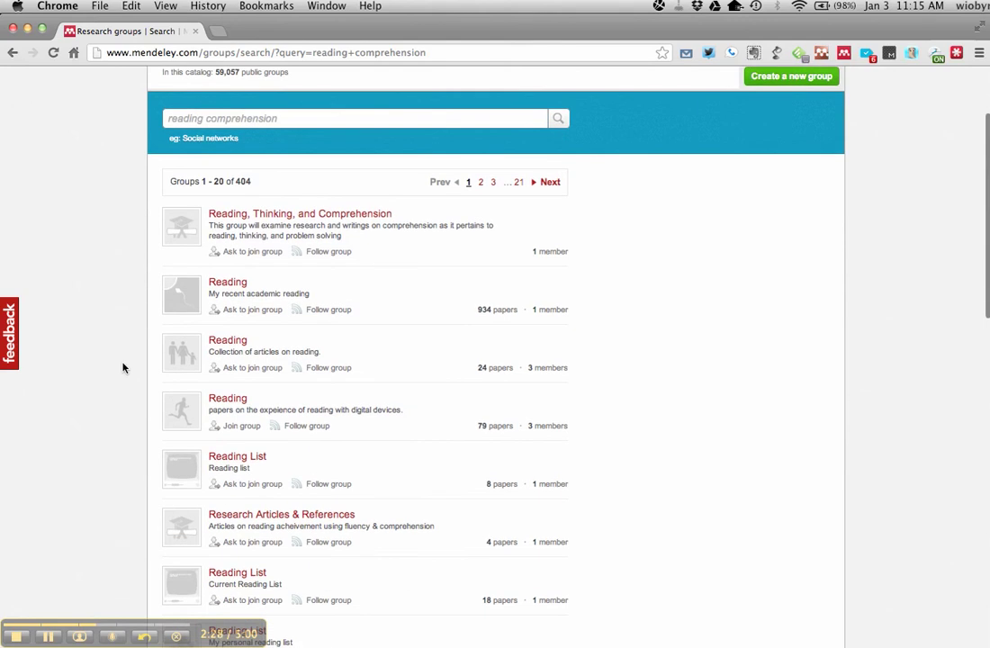
Open the Reading group with 934 papers and scroll its page.
left_click(231, 285)
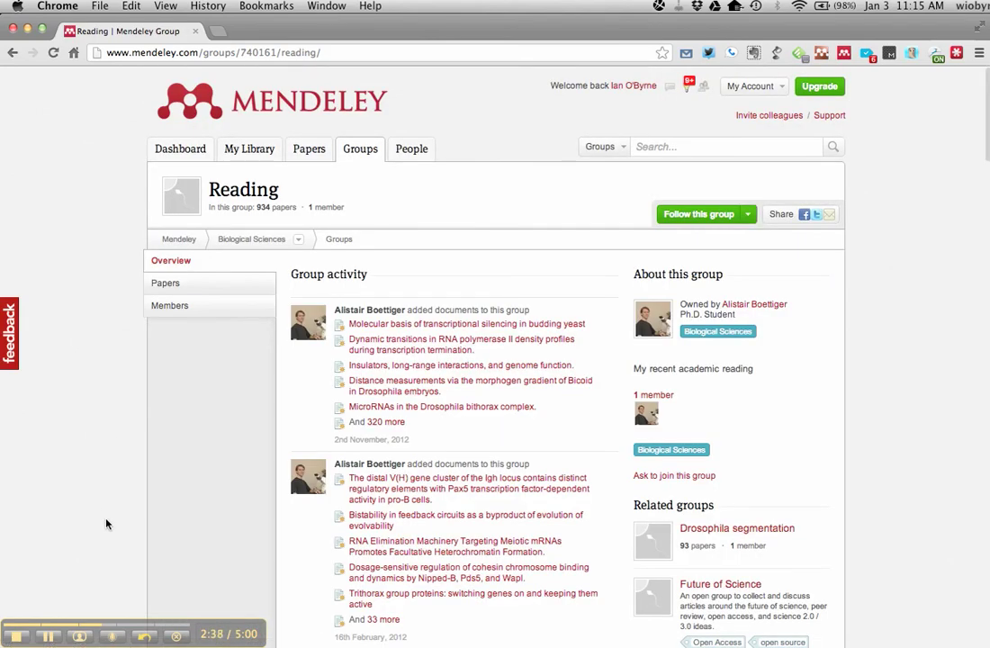
scroll(322, 576, "down", 2)
scroll(321, 576, "down", 3)
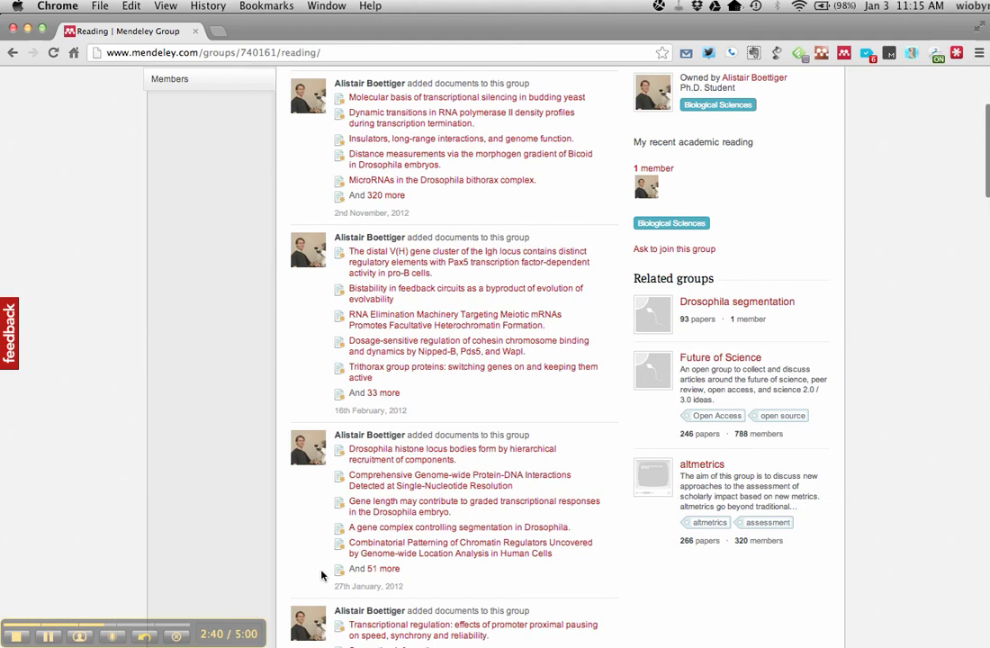
scroll(181, 381, "up", 5)
Go back to the 404 group results for 'reading comprehension' and scroll the list.
left_click(12, 52)
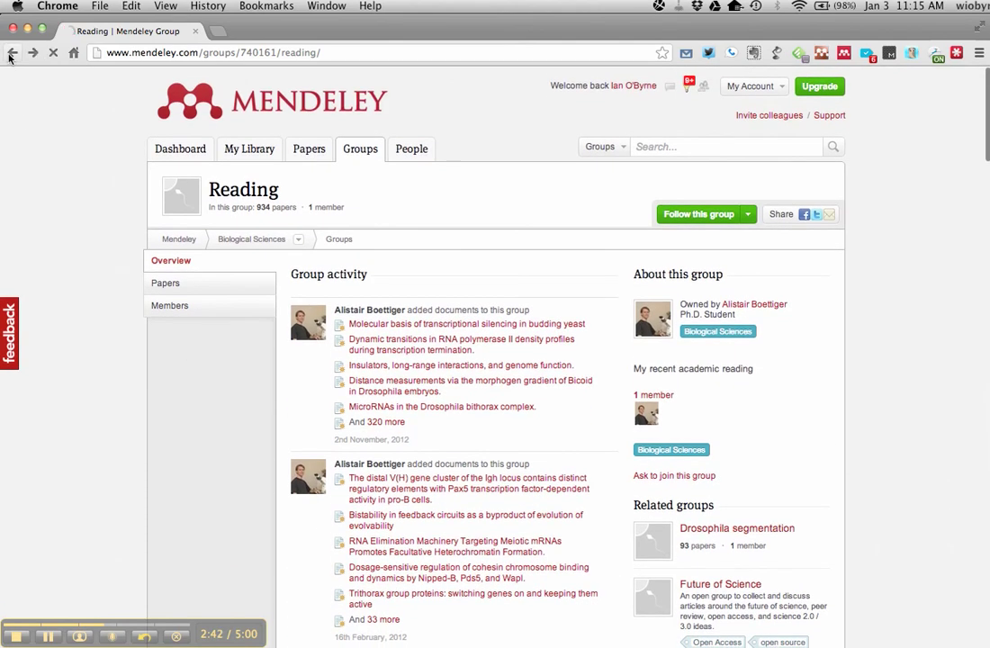
scroll(90, 510, "down", 5)
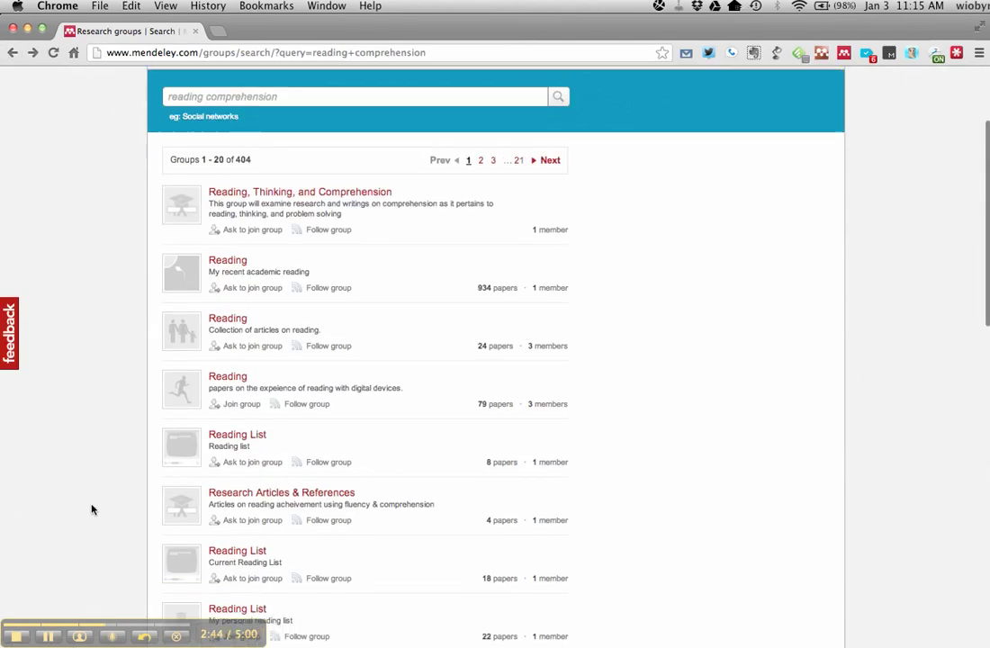
scroll(91, 509, "down", 4)
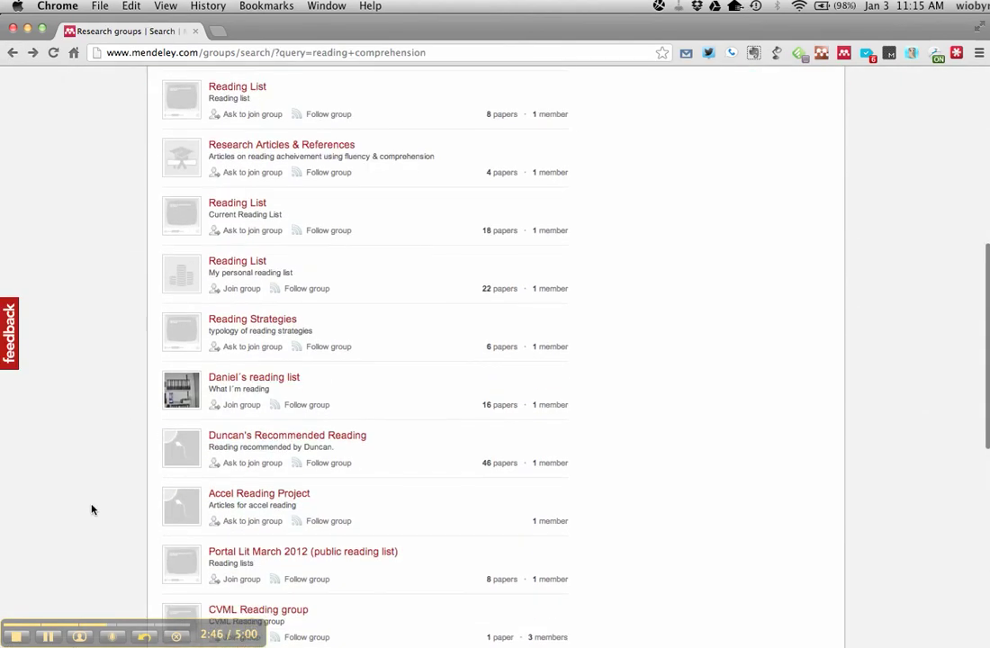
scroll(91, 509, "down", 3)
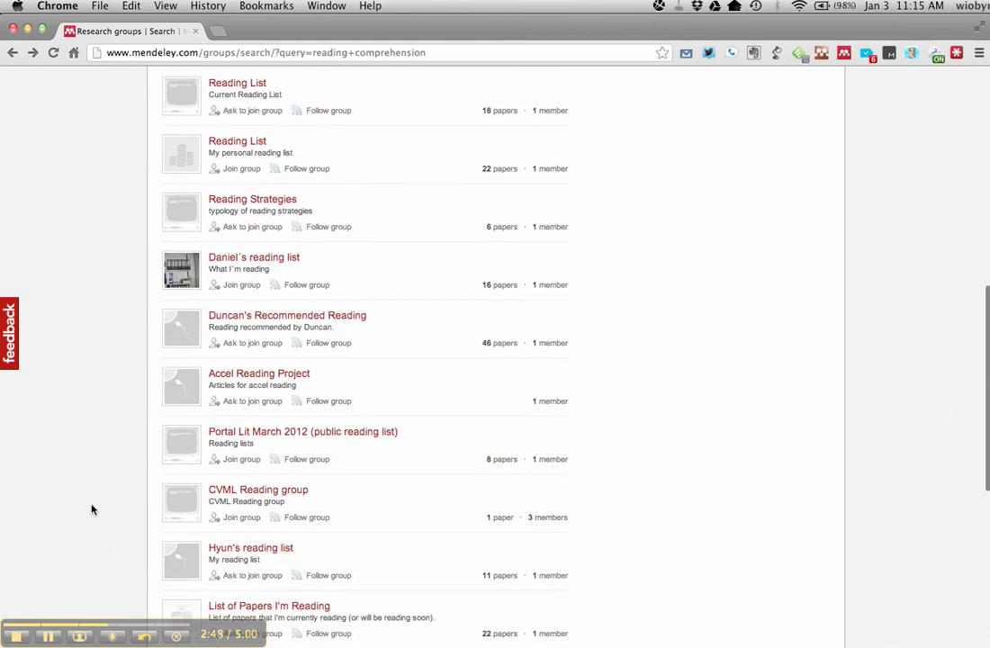
scroll(91, 509, "down", 5)
scroll(91, 509, "up", 20)
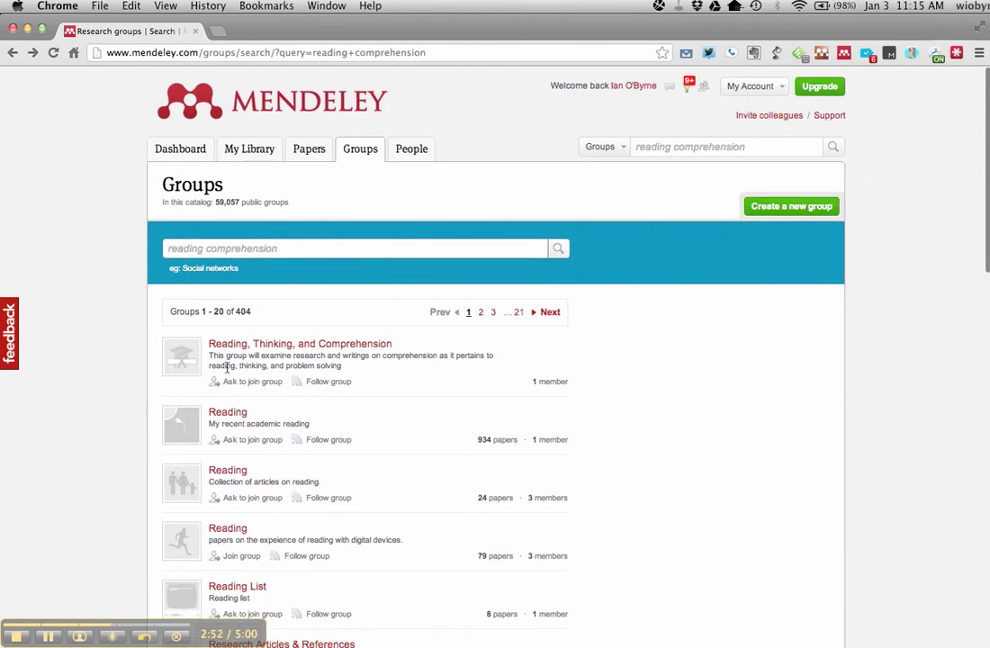
Open the 'Reading, Thinking, and Comprehension' group and view its empty Papers list.
left_click(242, 350)
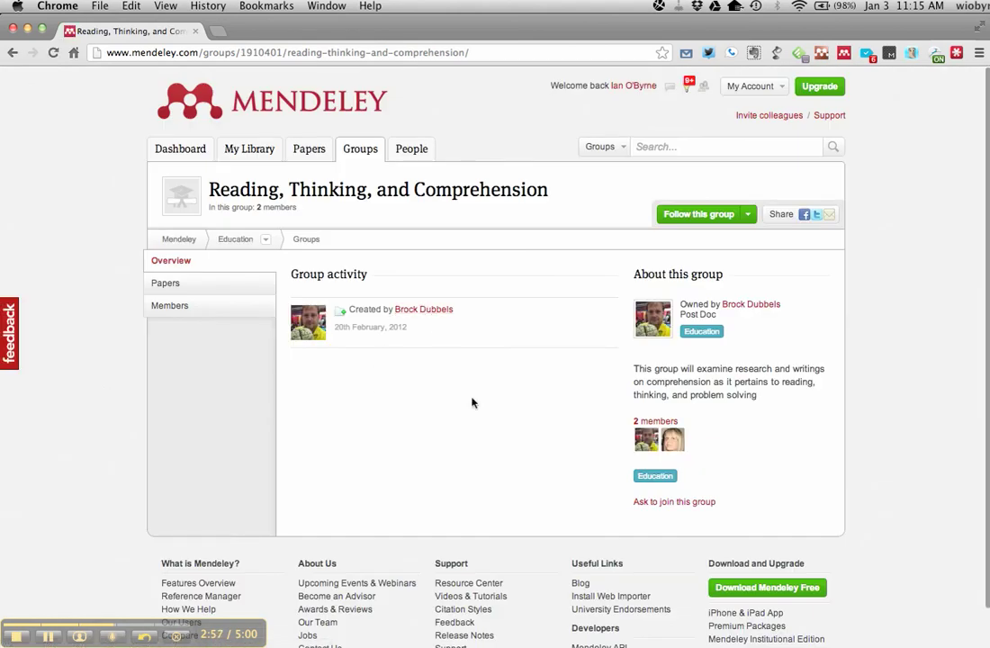
left_click(235, 288)
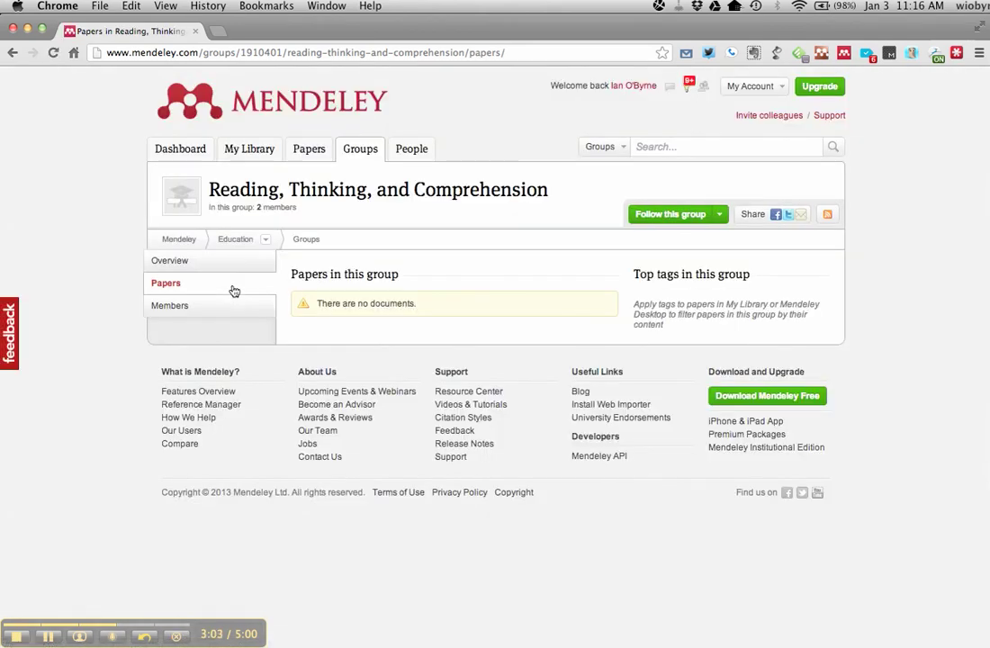
left_click(189, 263)
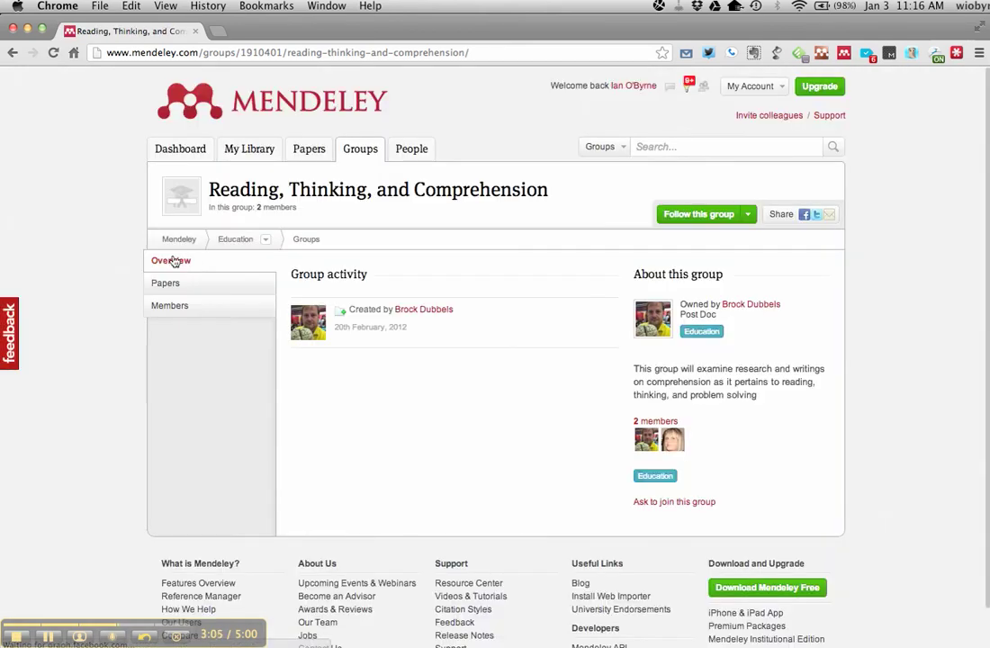
left_click(12, 52)
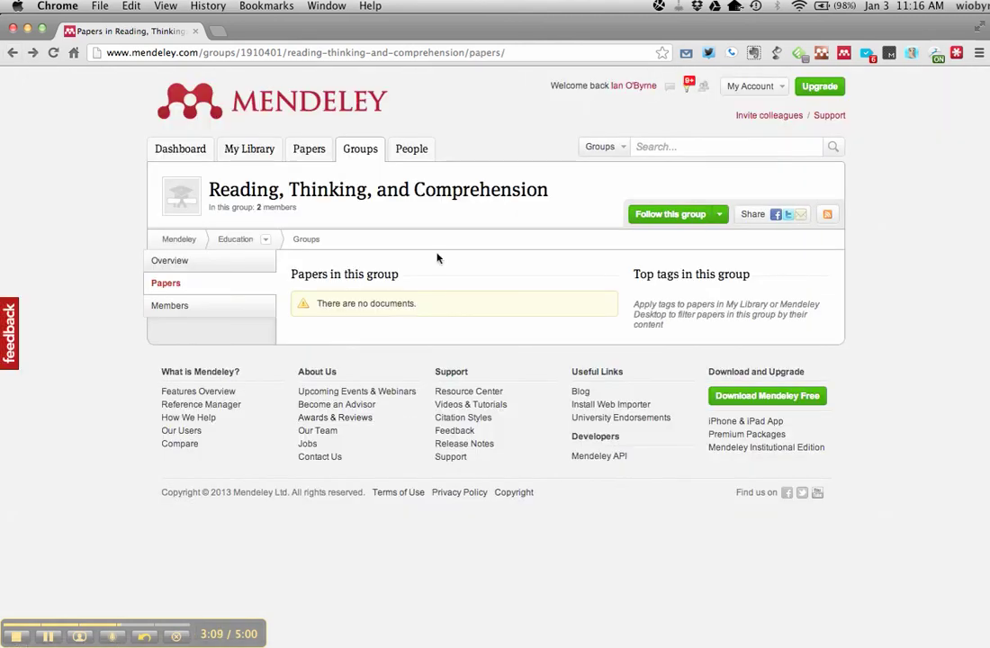
Search groups for 'stem' and scroll through the 118 matching groups.
left_click(673, 151)
type("stem")
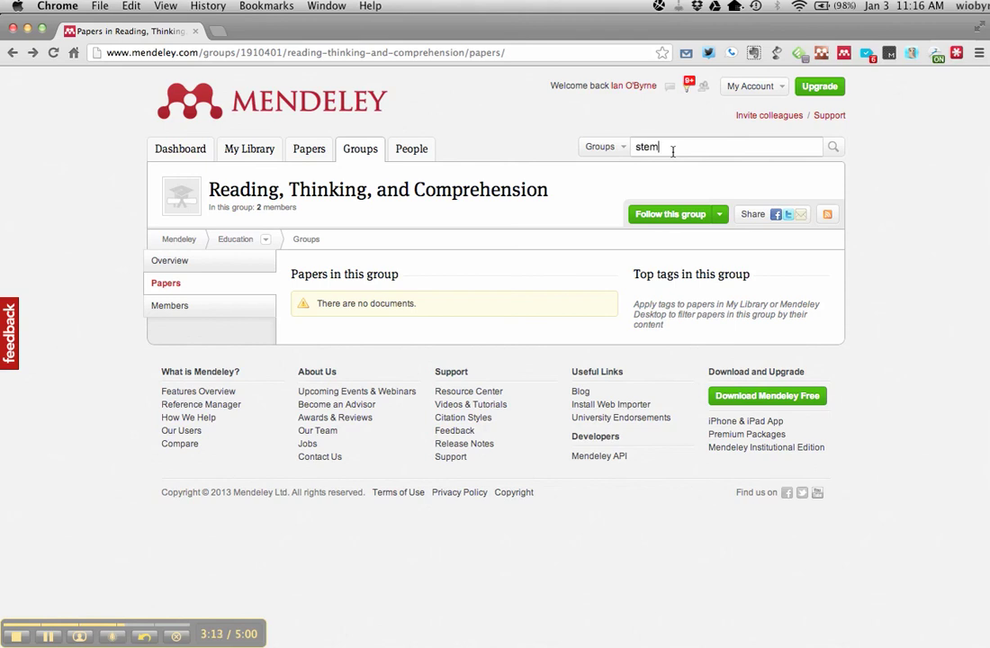
key("Return")
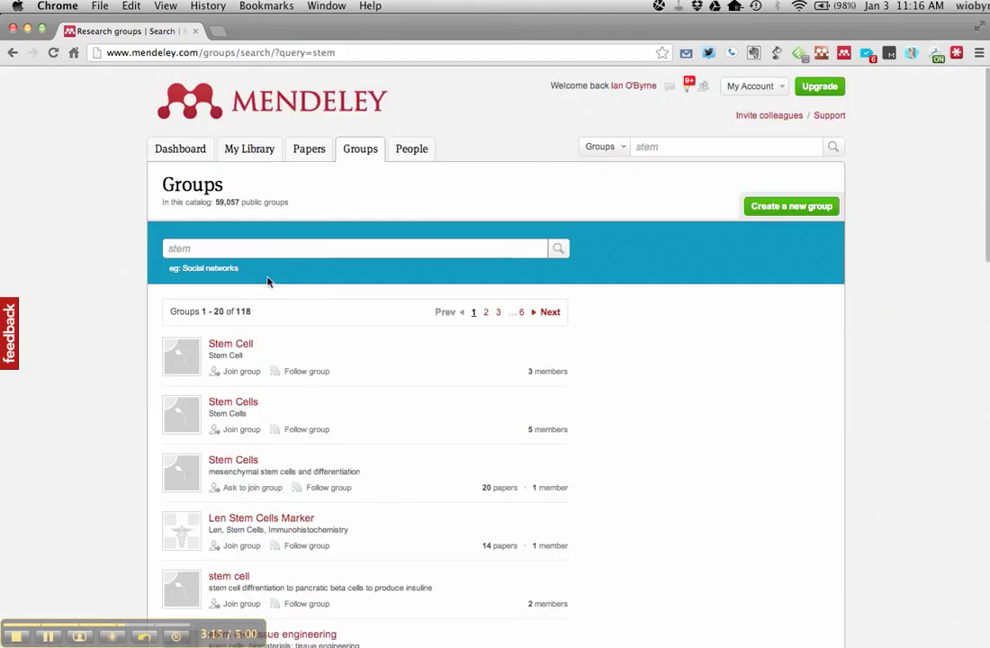
scroll(119, 444, "down", 3)
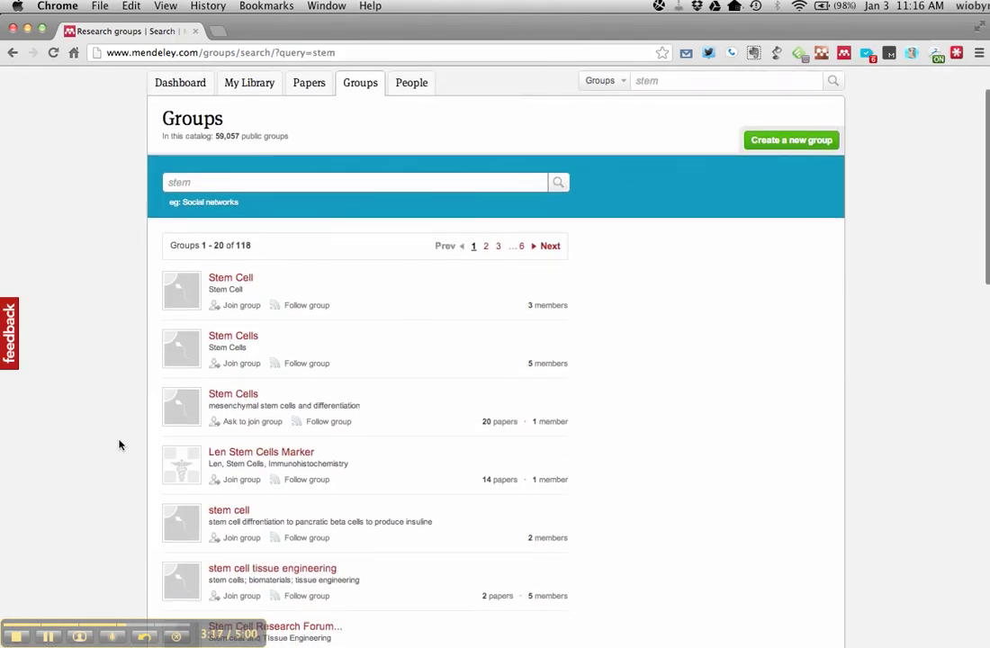
scroll(119, 444, "down", 9)
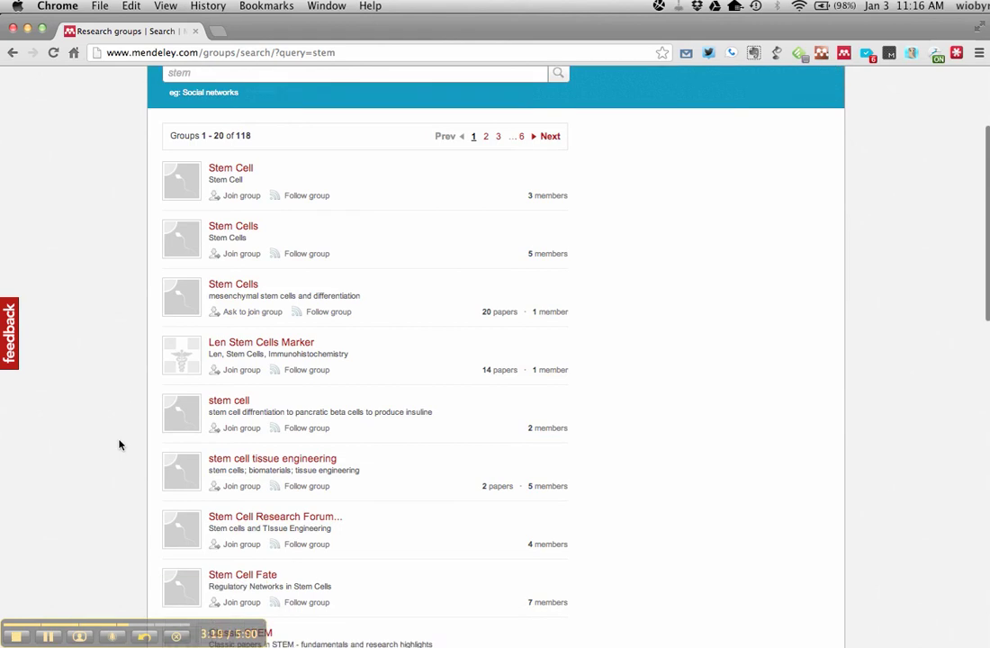
scroll(118, 444, "down", 10)
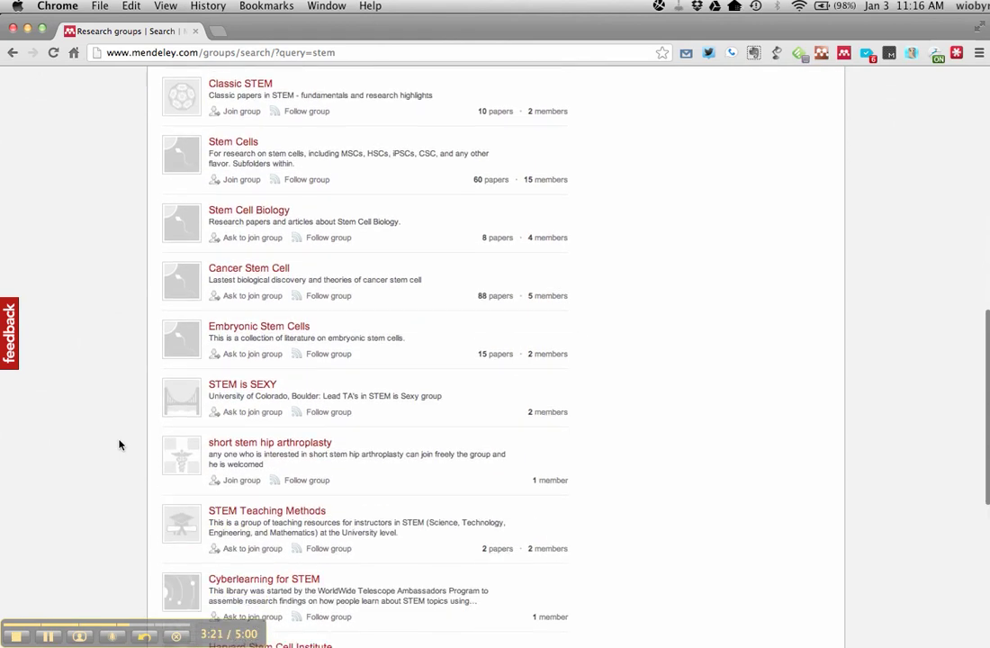
scroll(118, 444, "down", 1)
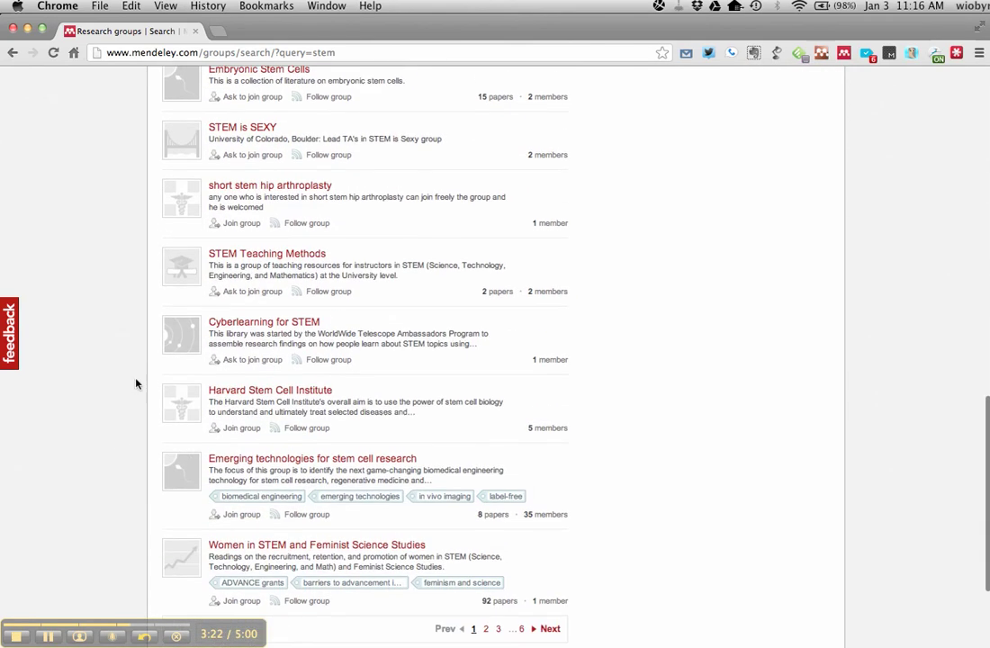
left_click(256, 255)
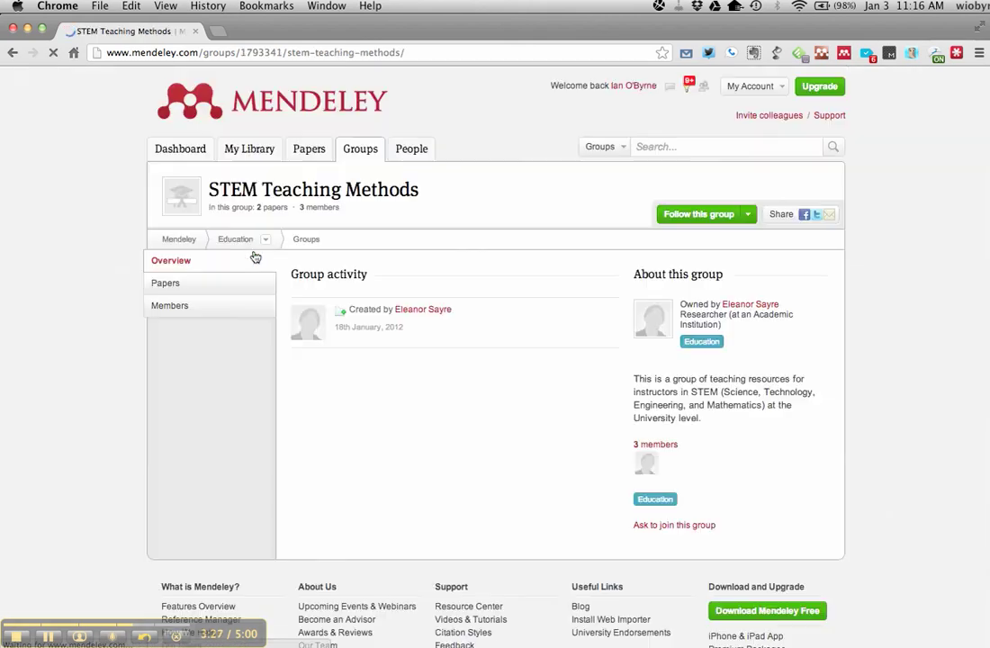
left_click(161, 291)
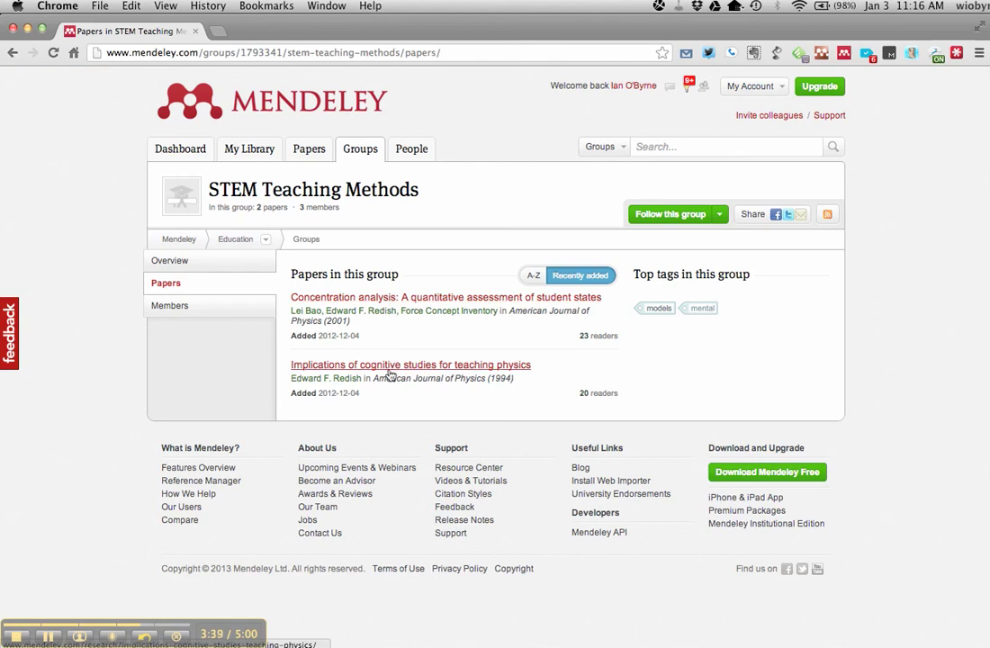
left_click(12, 54)
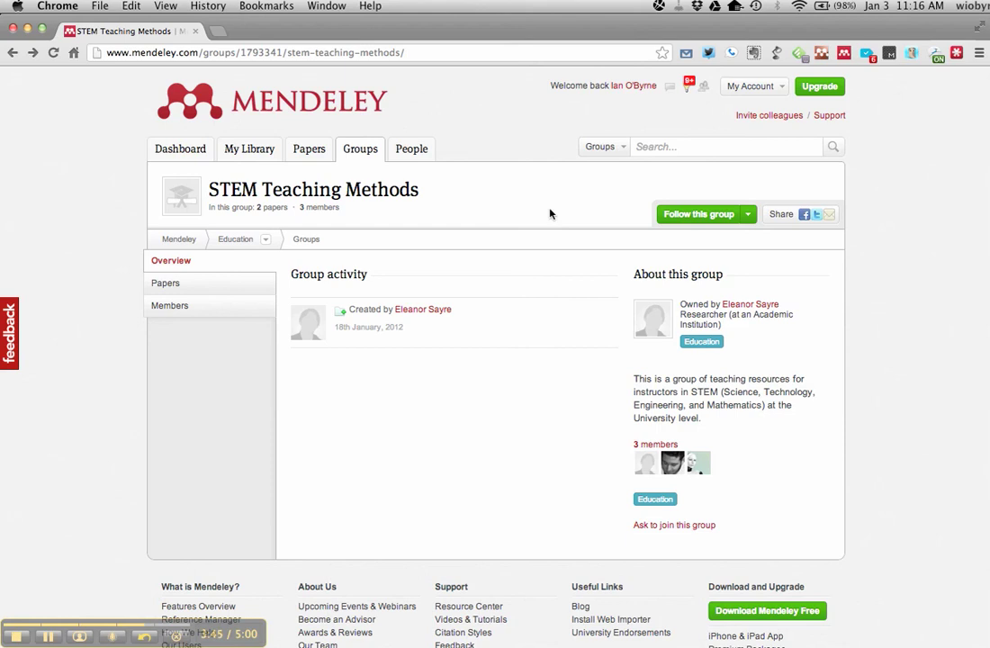
Switch the search type to Papers, search 'stem', and scroll the 179,330 results.
left_click(611, 149)
left_click(596, 168)
left_click(665, 148)
type("ste")
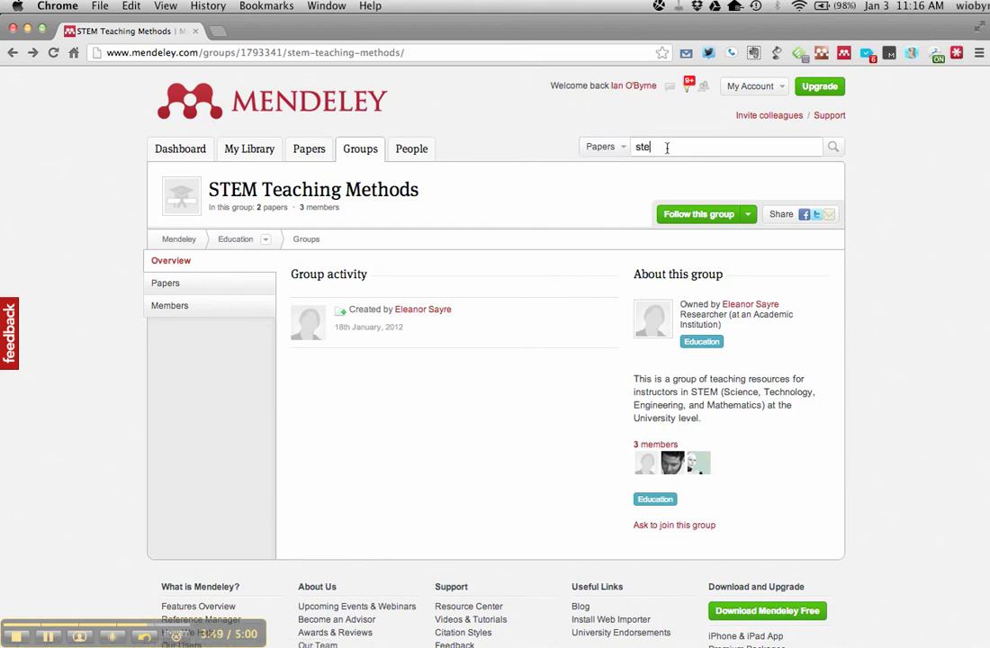
type("m")
key("Return")
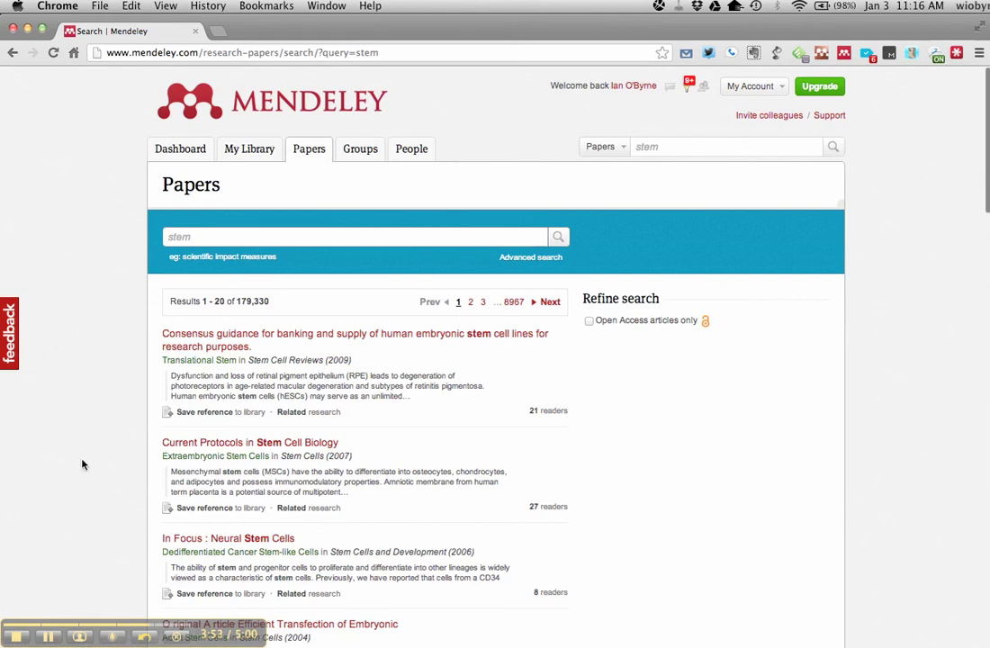
scroll(82, 462, "down", 5)
scroll(82, 461, "up", 5)
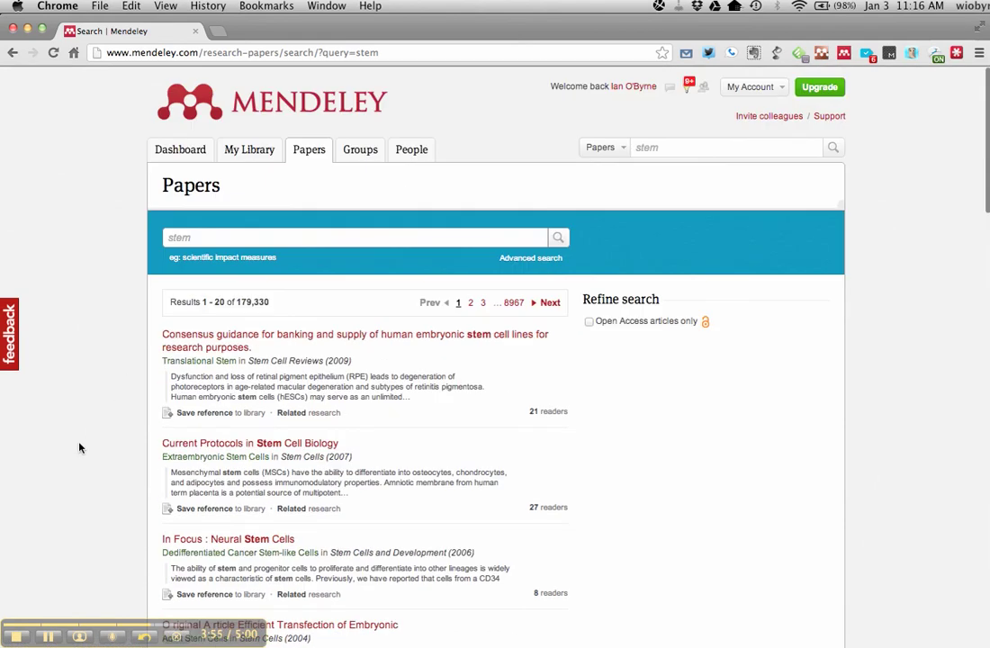